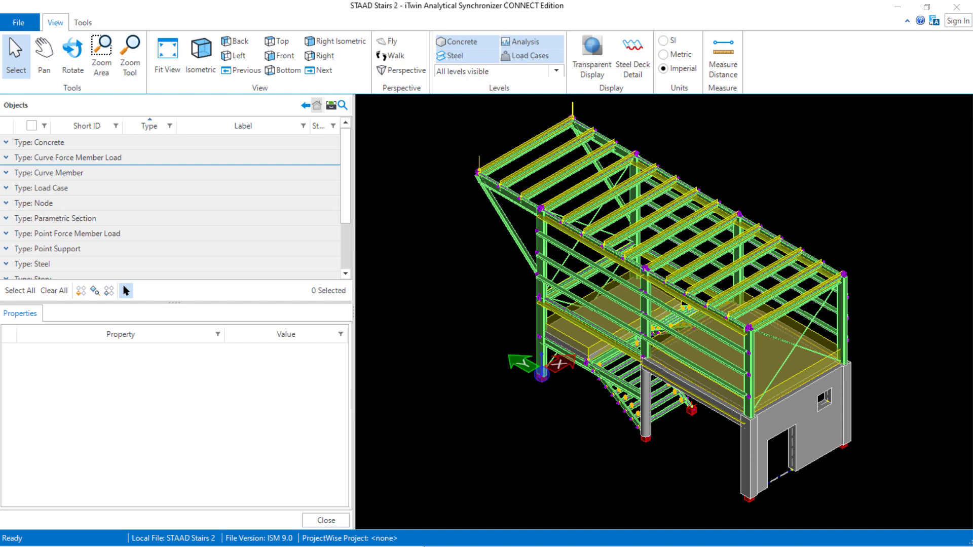
Browse the curve member objects, and open the spreadsheet tools in STAAD.Pro Physical Modeller for comparison
left_click(8, 173)
scroll(213, 187, "down", 1)
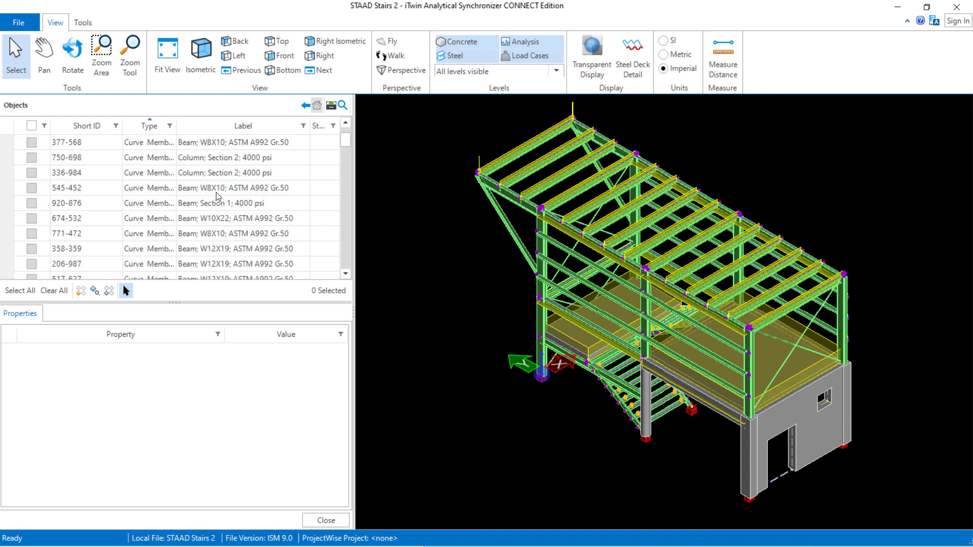
scroll(210, 185, "down", 1)
scroll(205, 175, "up", 1)
scroll(203, 180, "up", 1)
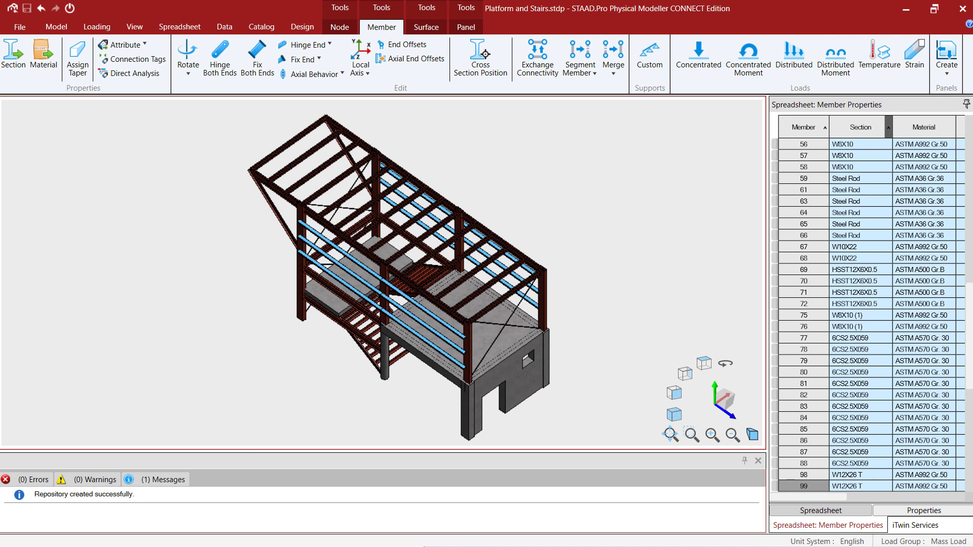
left_click(181, 28)
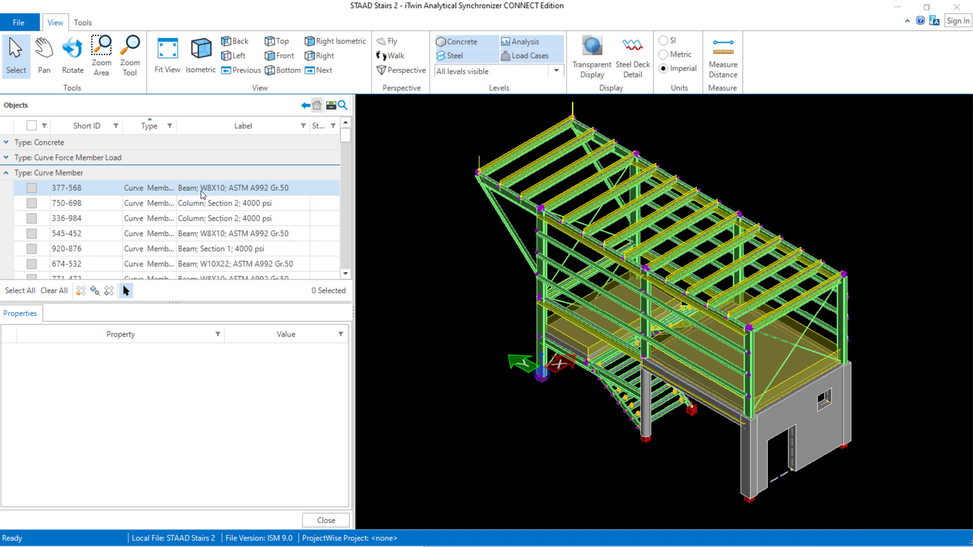
Examine the general, fixity, calculated and related-item properties of curve member 377-568, and deselect it and collapse the curve members
left_click(31, 188)
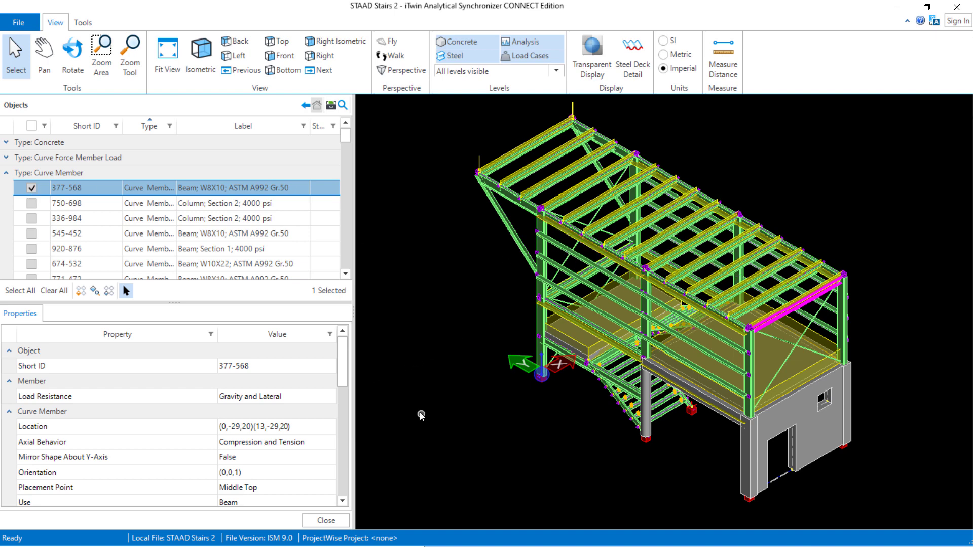
left_click_drag(341, 374, 356, 409)
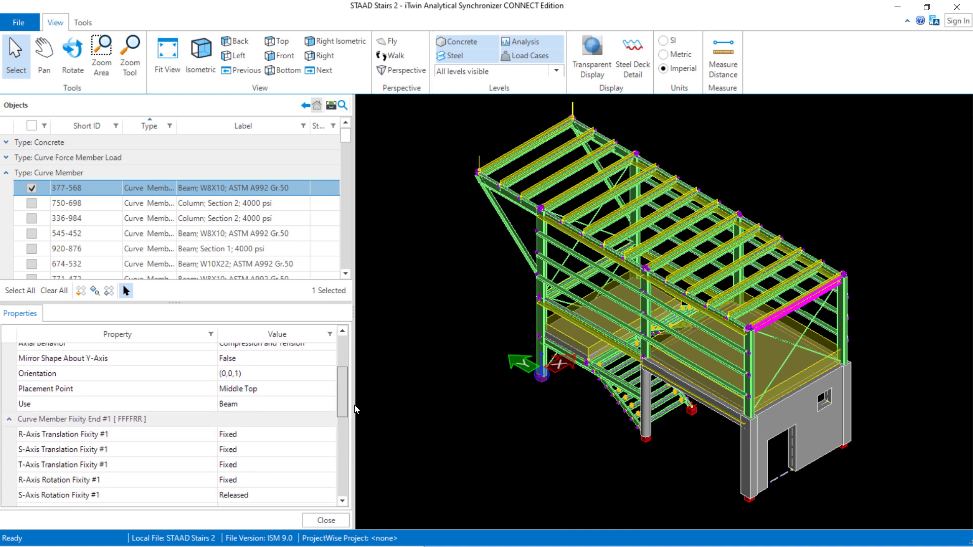
left_click(311, 403)
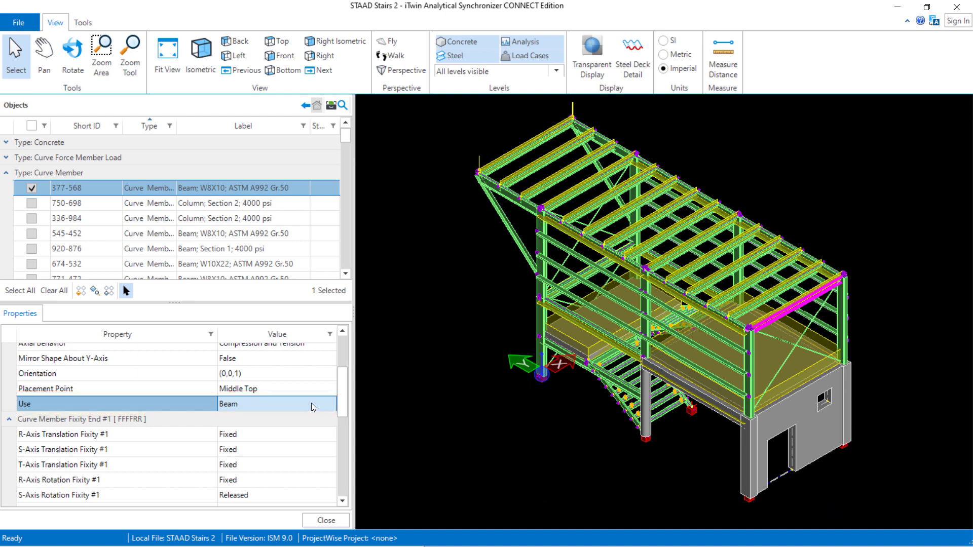
left_click_drag(344, 404, 344, 496)
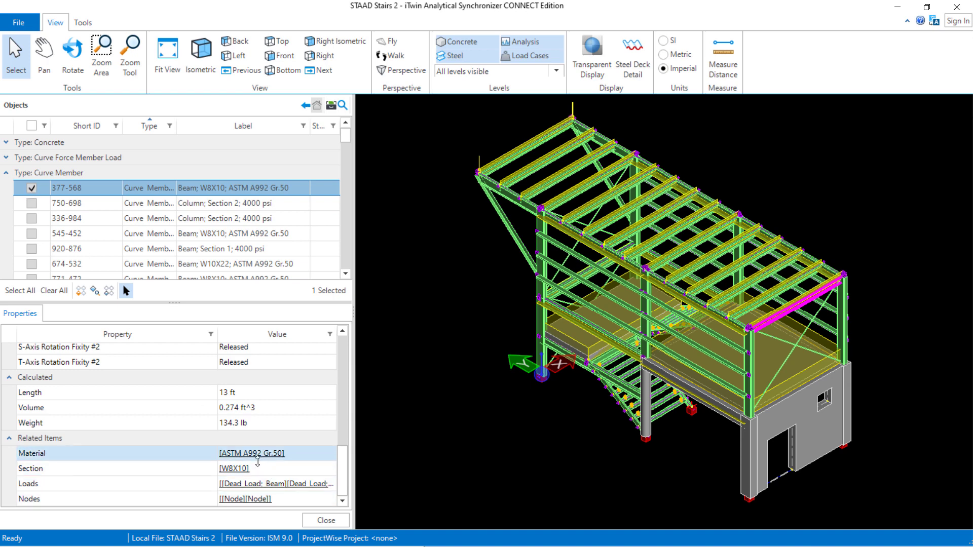
left_click(31, 189)
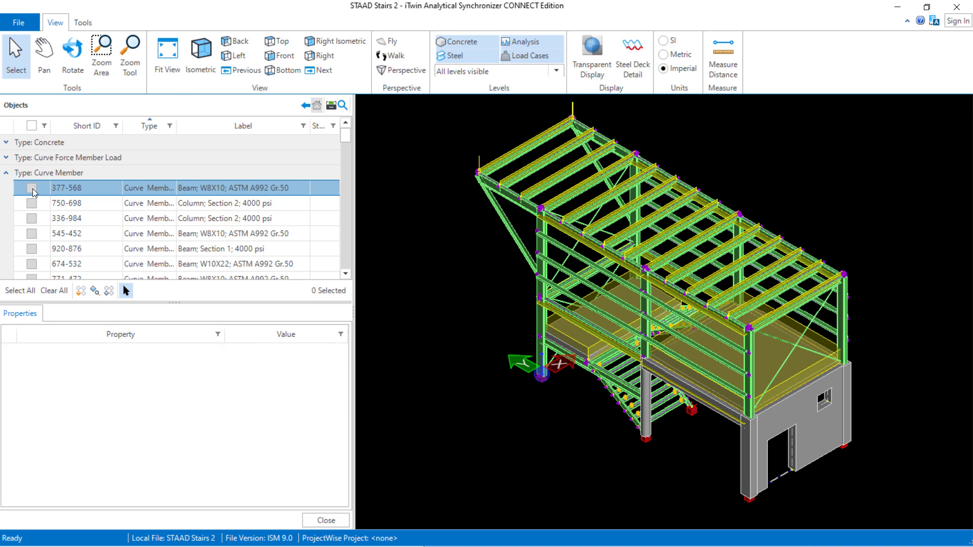
left_click(6, 174)
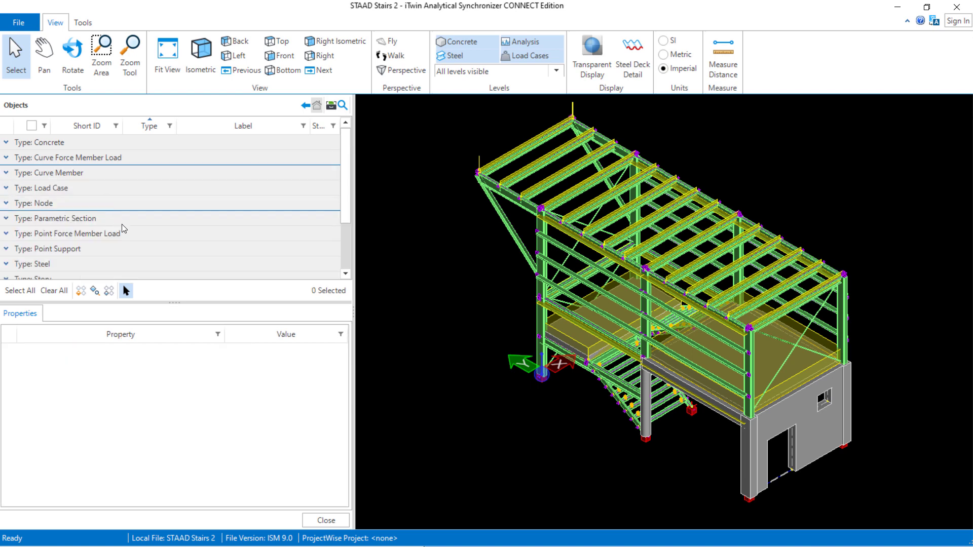
Inspect the properties of the ASTM A992 Gr.50 steel material, and deselect it and collapse the steel group
scroll(123, 224, "down", 1)
scroll(87, 221, "up", 1)
left_click(6, 264)
scroll(142, 236, "down", 1)
scroll(152, 241, "down", 1)
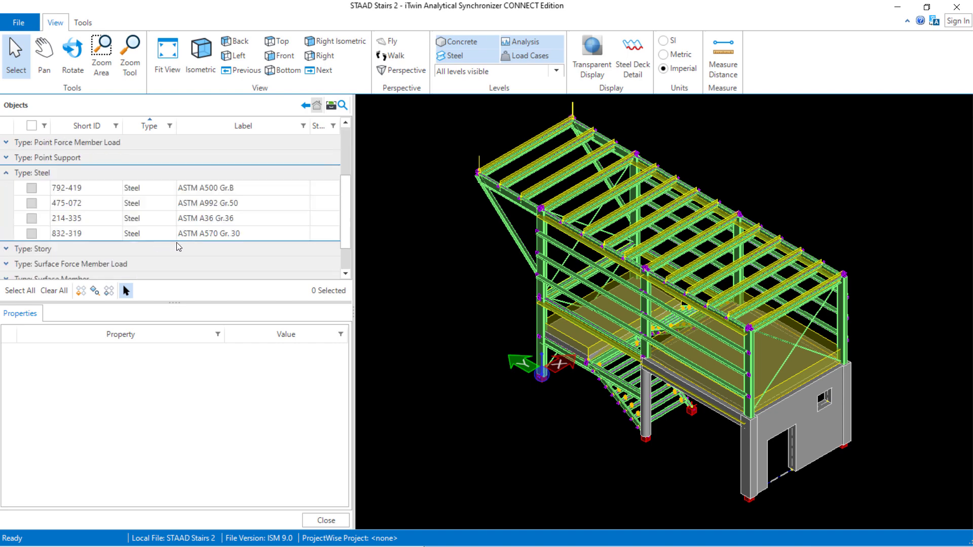
left_click(31, 203)
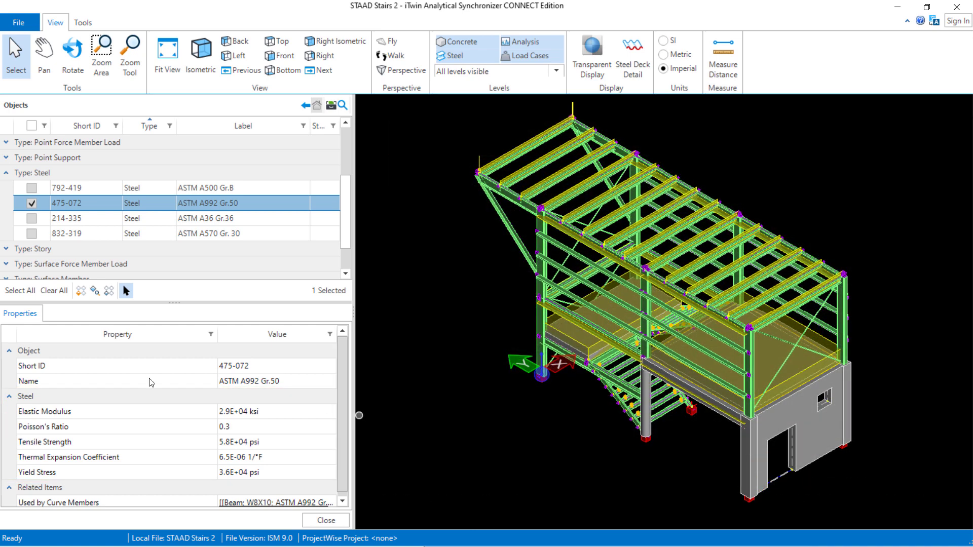
left_click(30, 204)
left_click(6, 173)
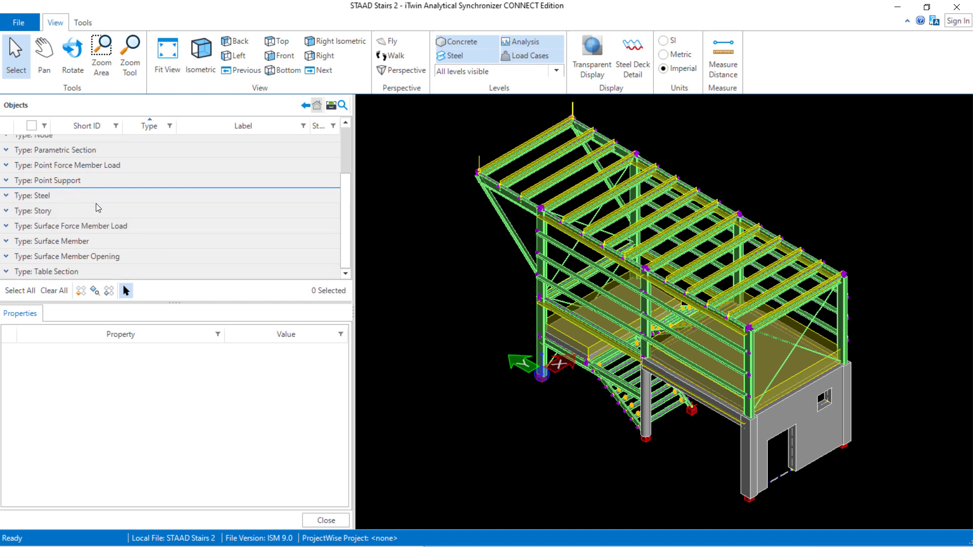
Inspect the dimensions, table data and related items of the W8X10 table section
left_click(5, 274)
scroll(61, 241, "down", 2)
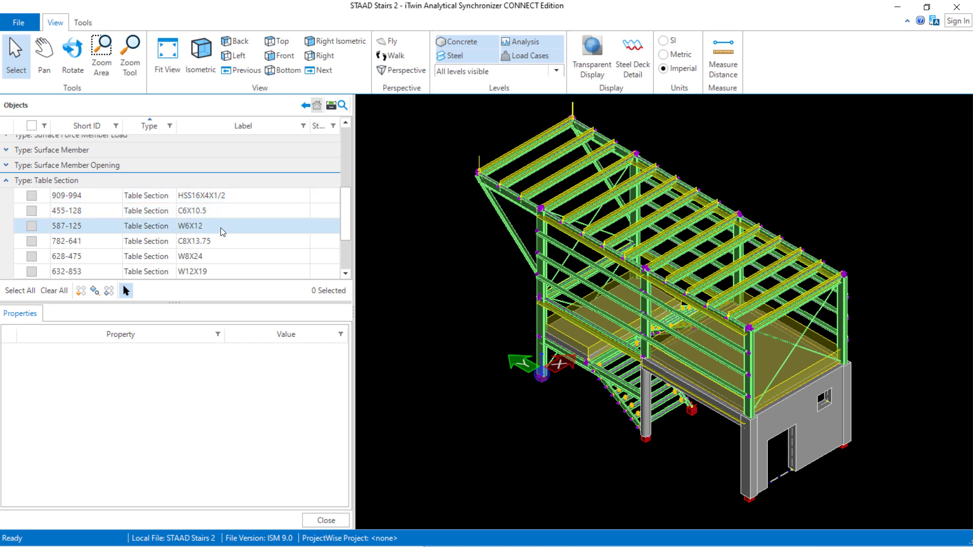
scroll(219, 233, "down", 1)
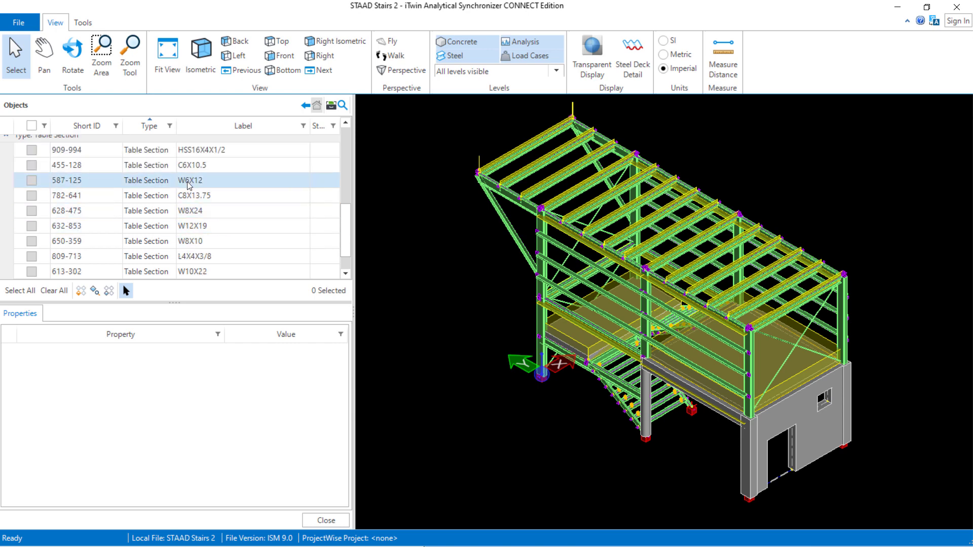
left_click(31, 242)
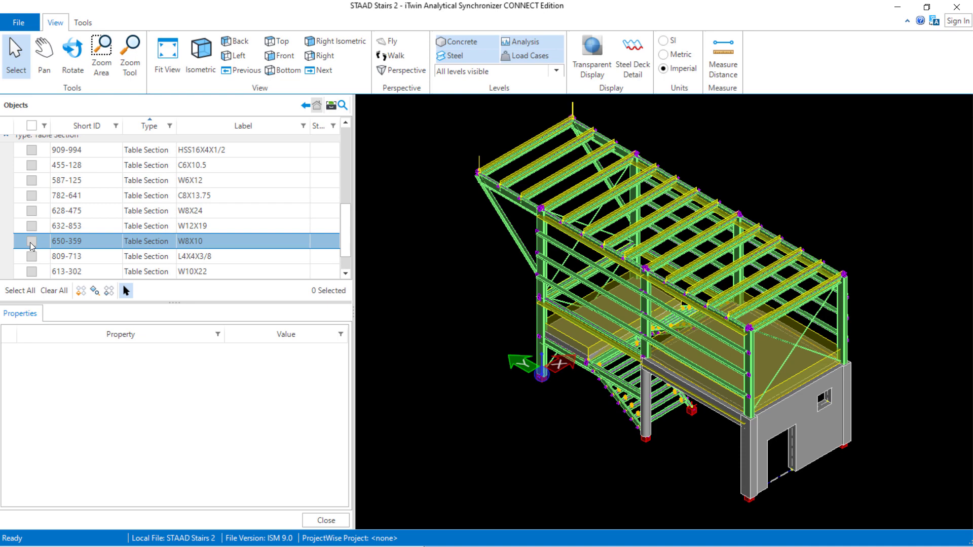
left_click(32, 240)
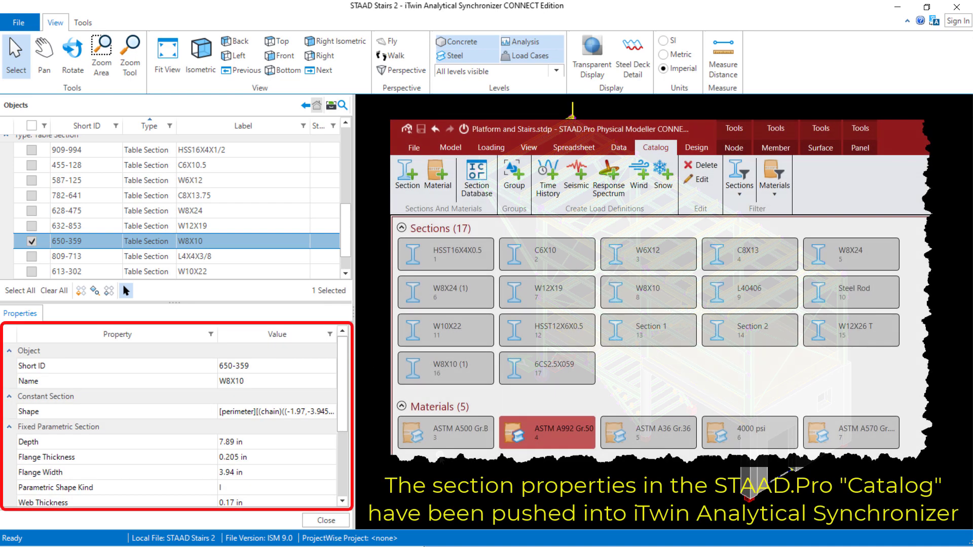
left_click_drag(344, 427, 346, 502)
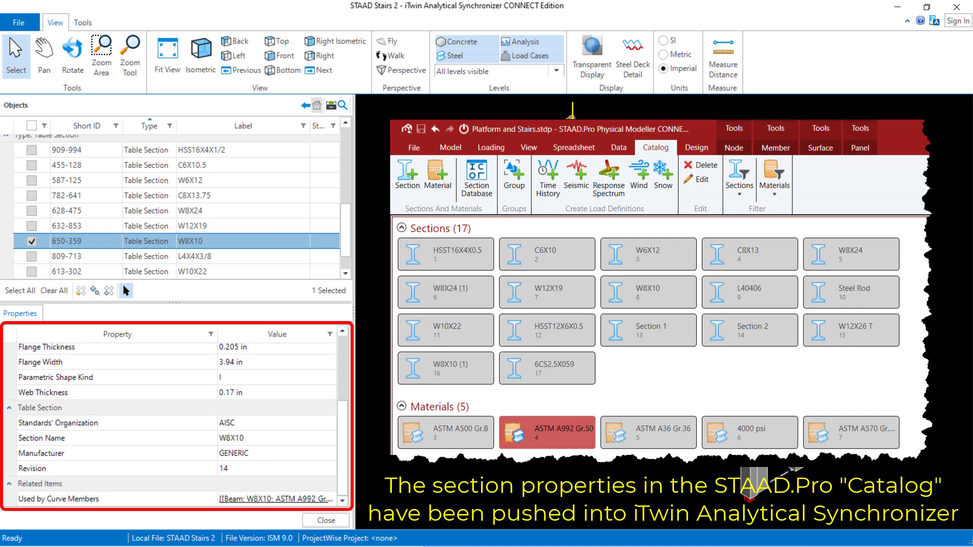
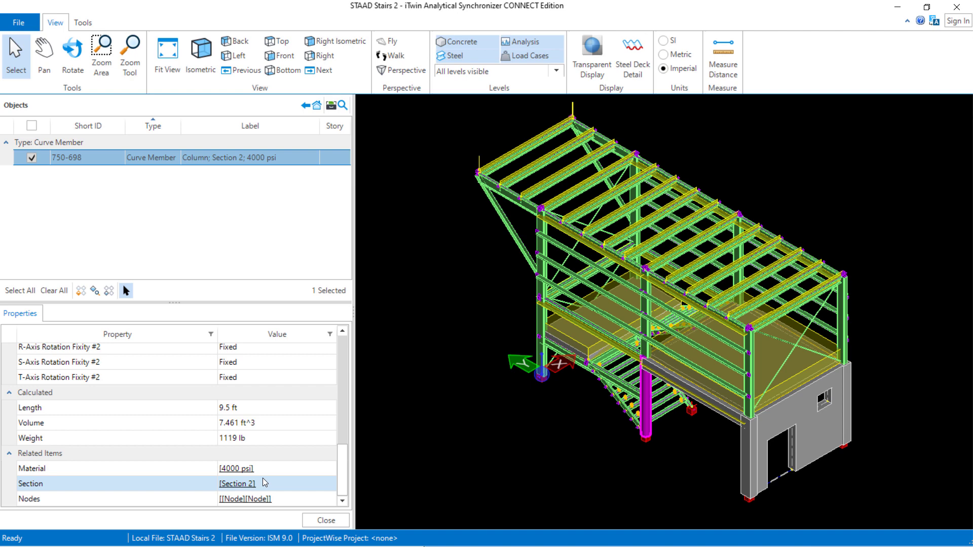
Deselect the Section 2 concrete column 750-698 and return to the start of the full object list
left_click(31, 158)
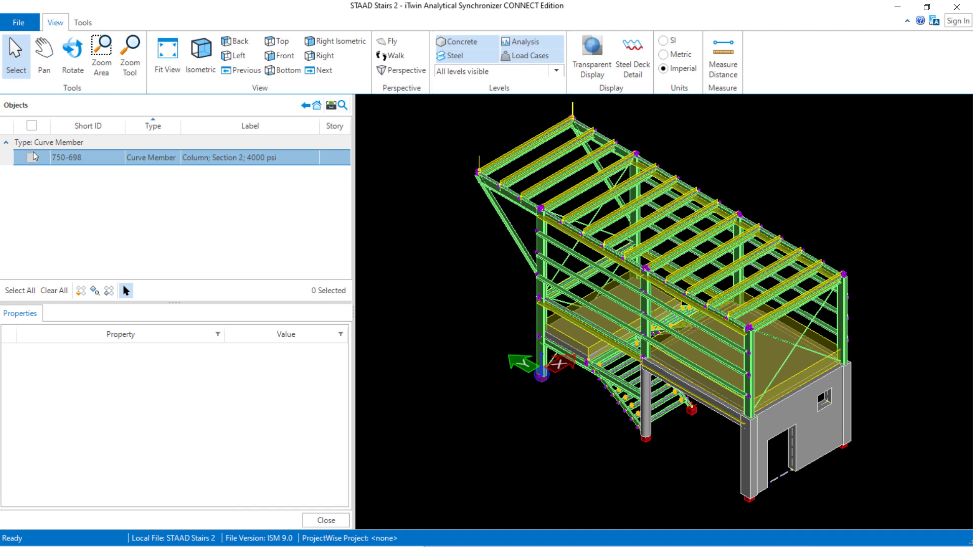
left_click(307, 106)
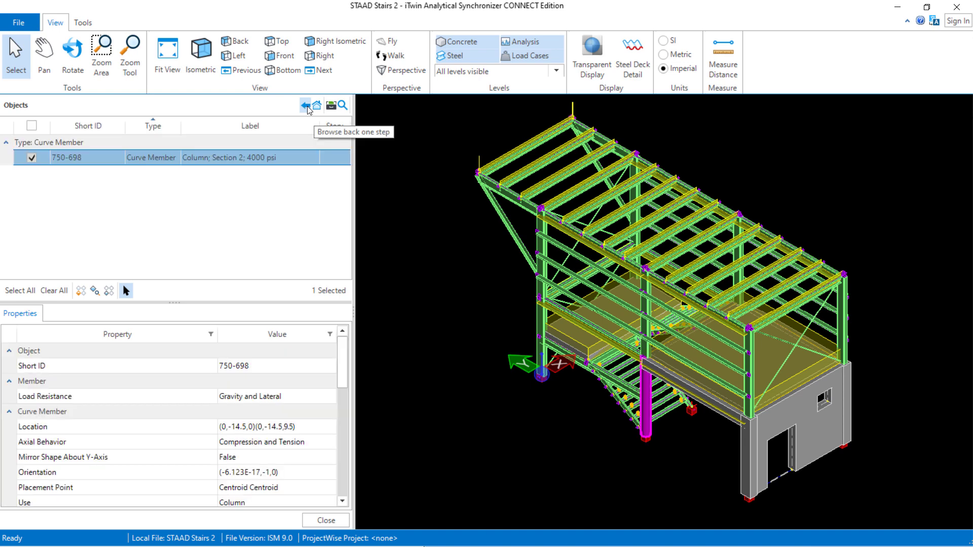
left_click(307, 106)
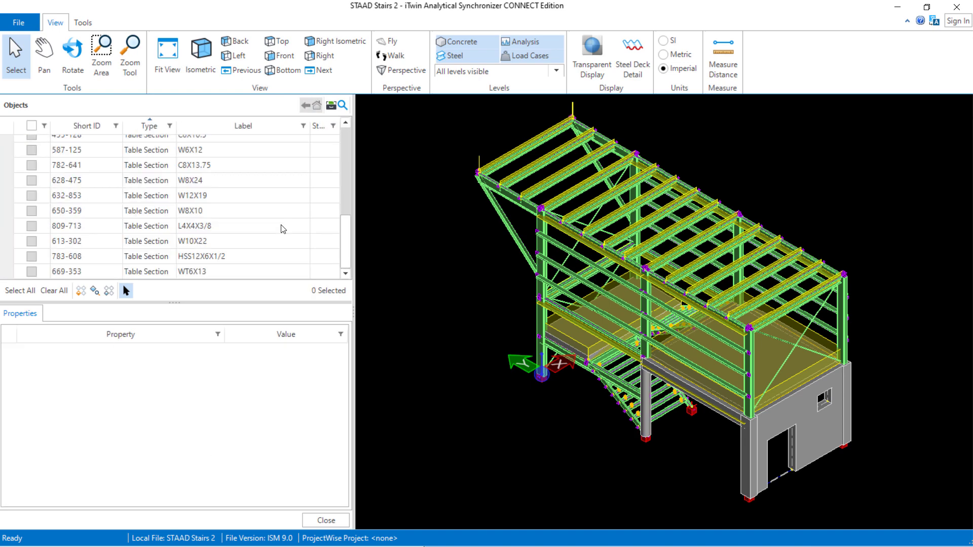
scroll(340, 181, "up", 2)
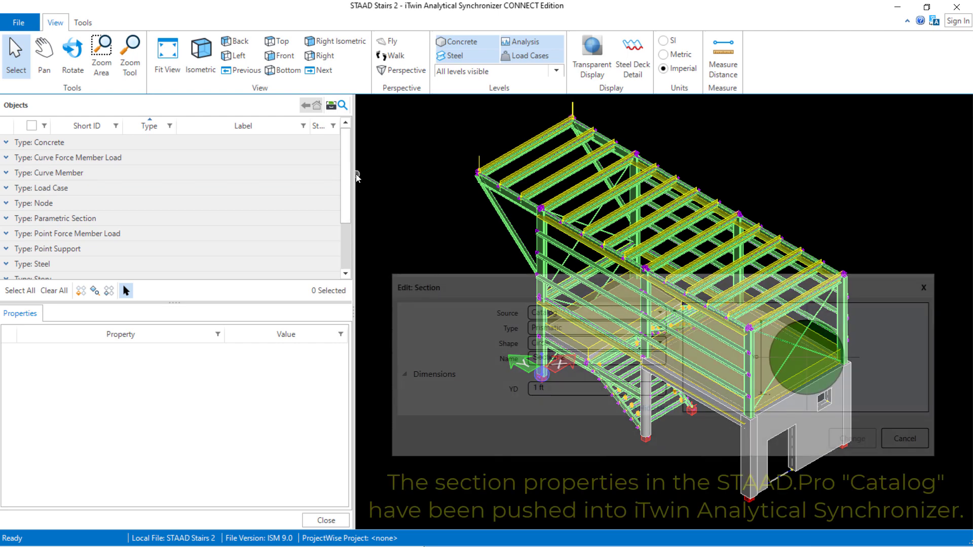
Inspect the shape properties of the parametric section Section 2, and deselect it and collapse the parametric sections
left_click(5, 218)
scroll(236, 214, "down", 1)
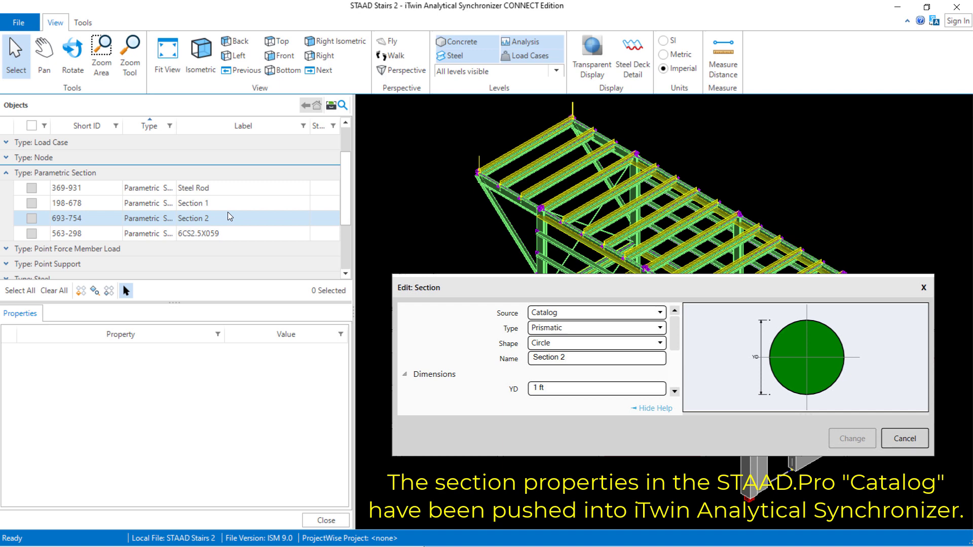
left_click(30, 216)
left_click(31, 218)
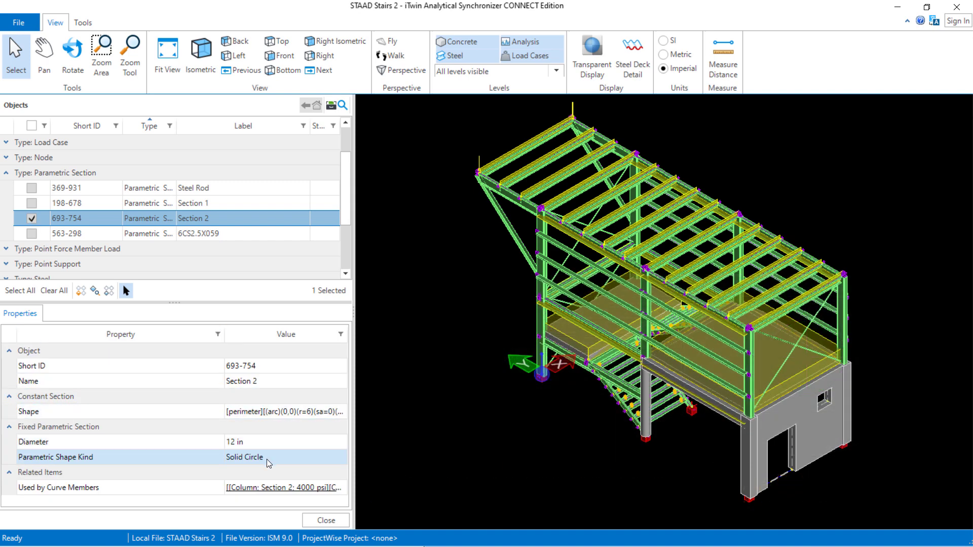
left_click(31, 219)
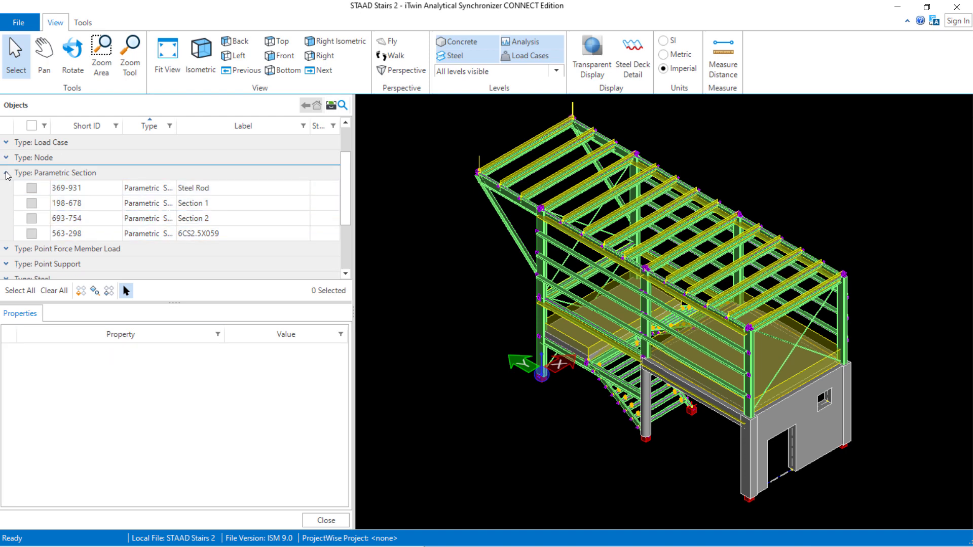
left_click(7, 173)
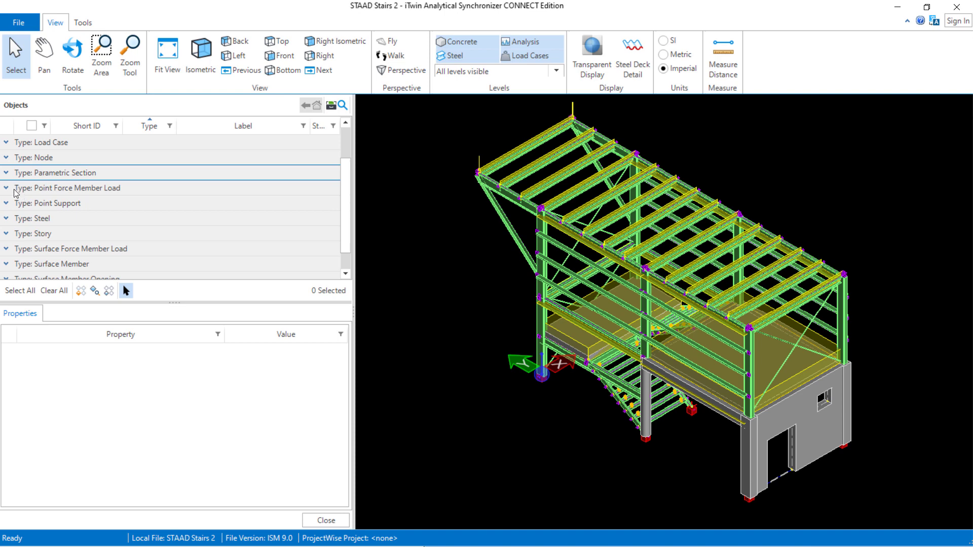
Inspect the properties of the 4000 psi concrete material, and deselect it and collapse the concrete group
scroll(19, 228, "up", 2)
left_click(6, 143)
left_click(32, 157)
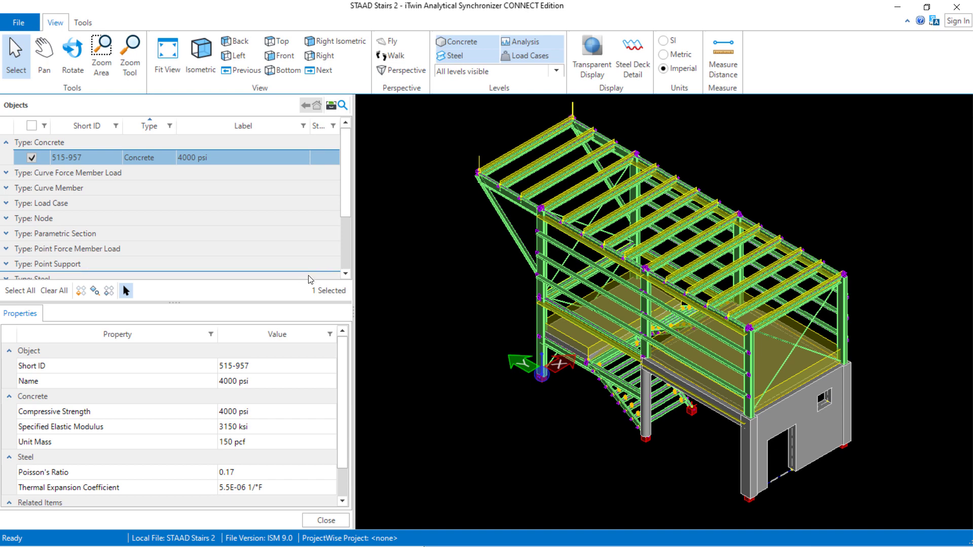
left_click(31, 158)
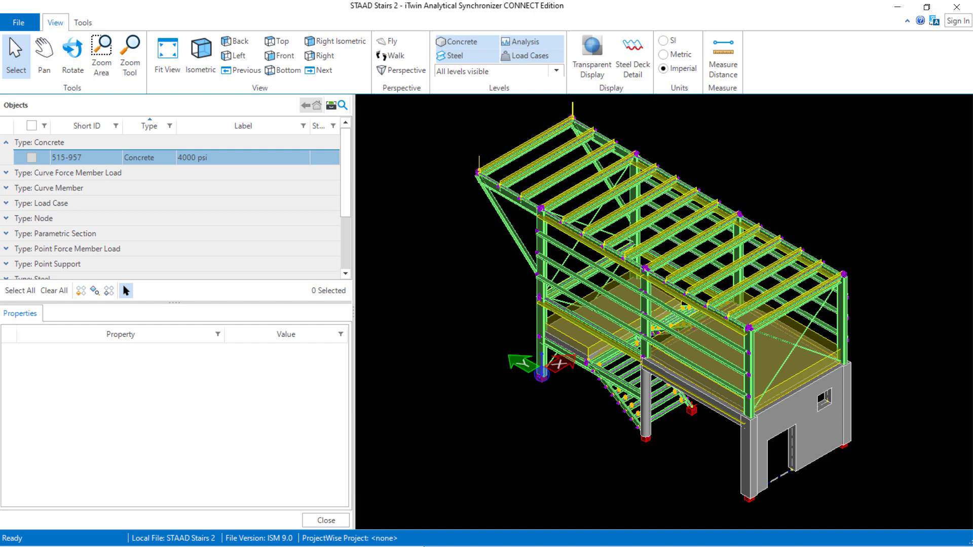
left_click(6, 144)
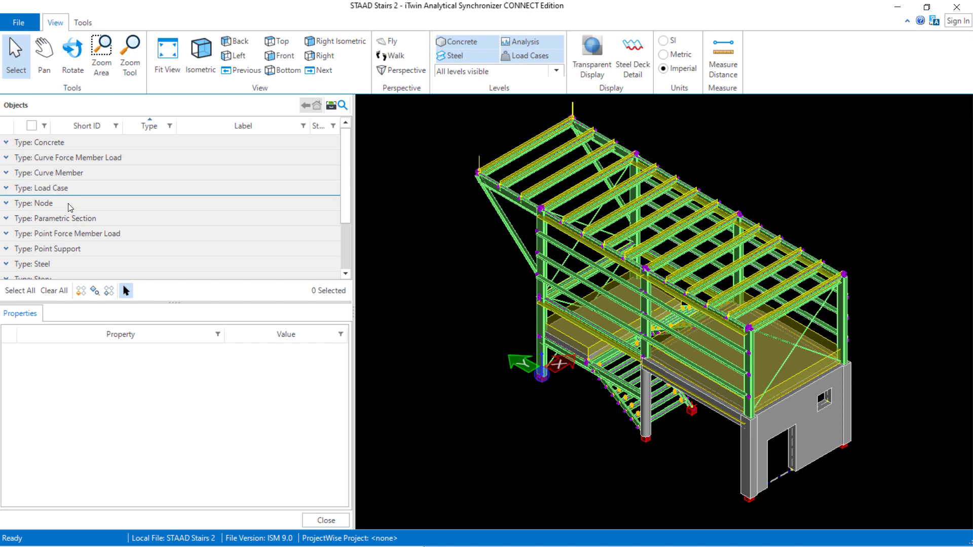
Review the location, placement and end fixity properties of the W8X10 beam 377-568 among the curve members
left_click(7, 173)
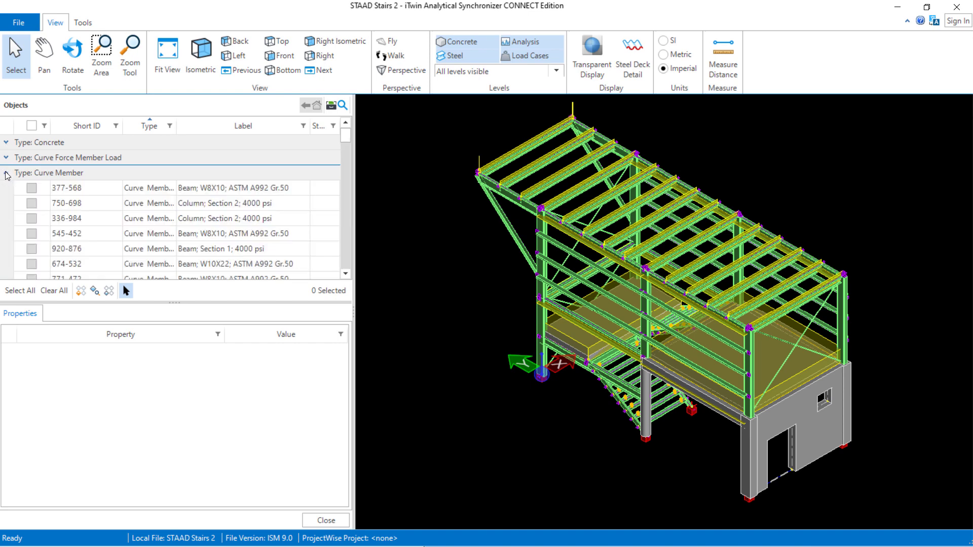
left_click(32, 187)
left_click(32, 189)
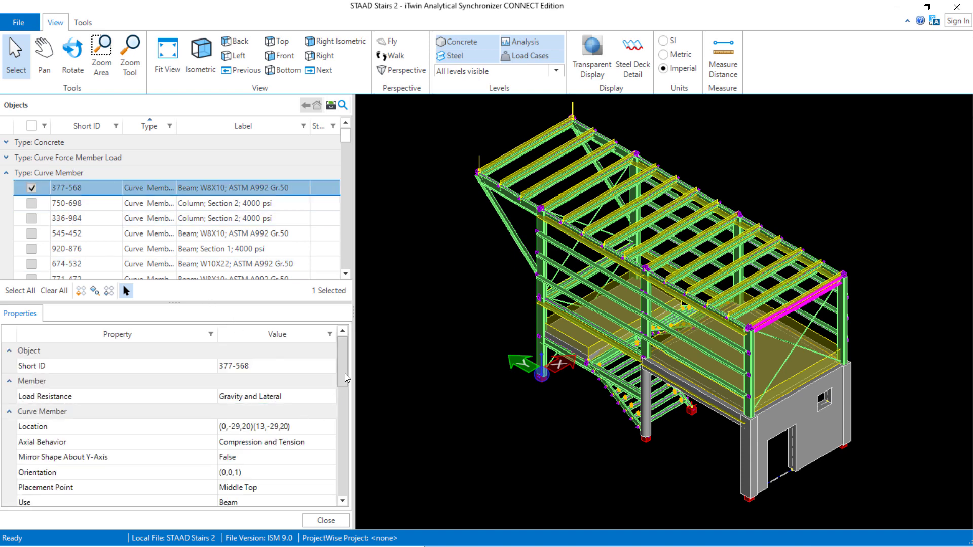
left_click_drag(346, 374, 347, 390)
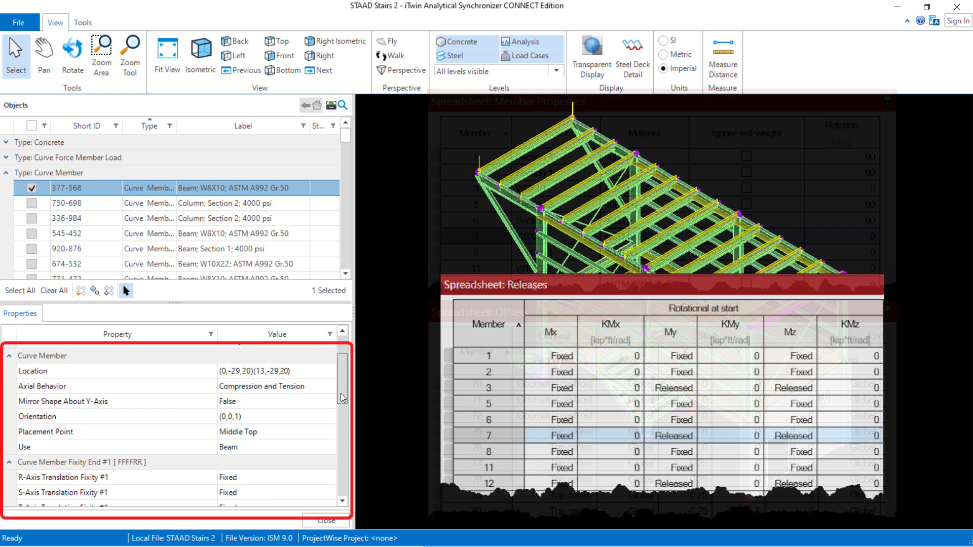
left_click_drag(341, 393, 342, 424)
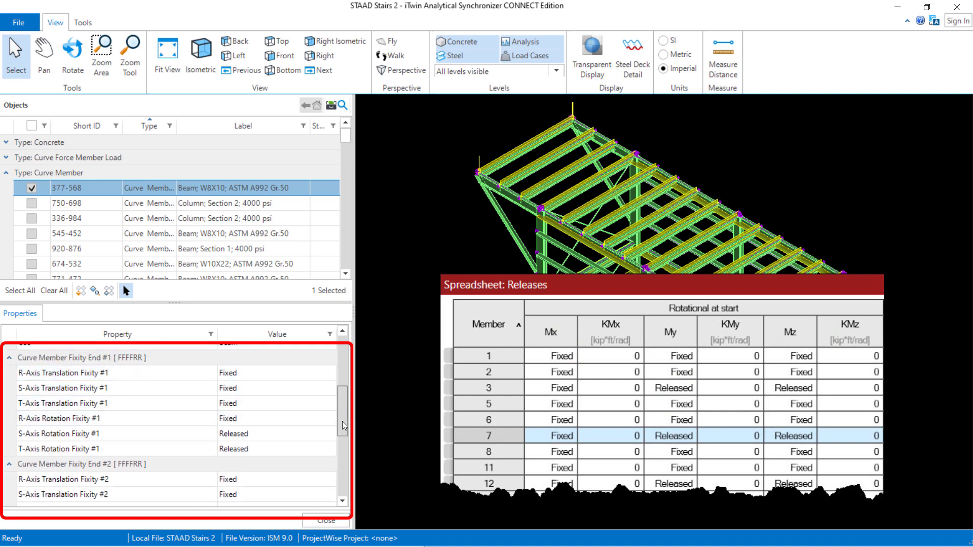
left_click_drag(343, 421, 345, 447)
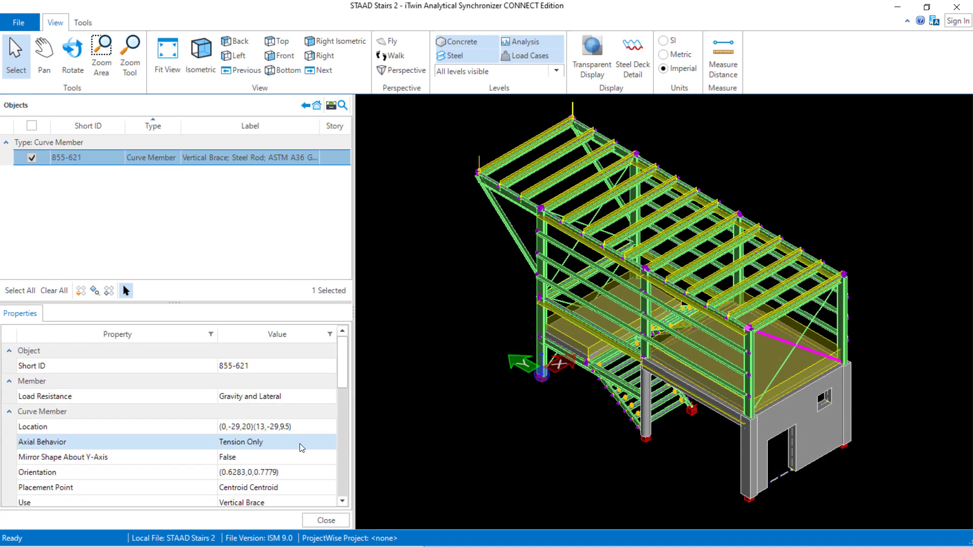
Deselect the steel rod vertical brace 855-621 and return to the full object list
left_click(32, 158)
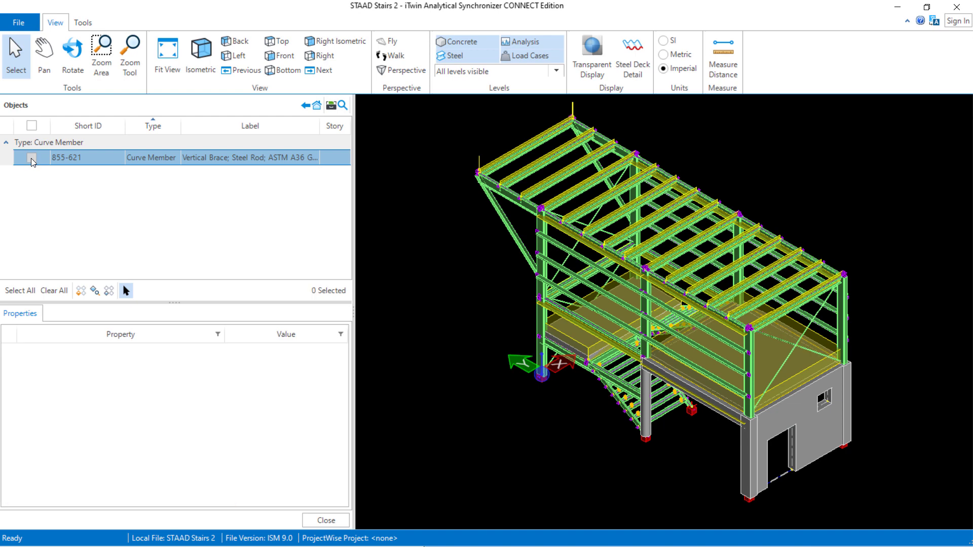
left_click(316, 106)
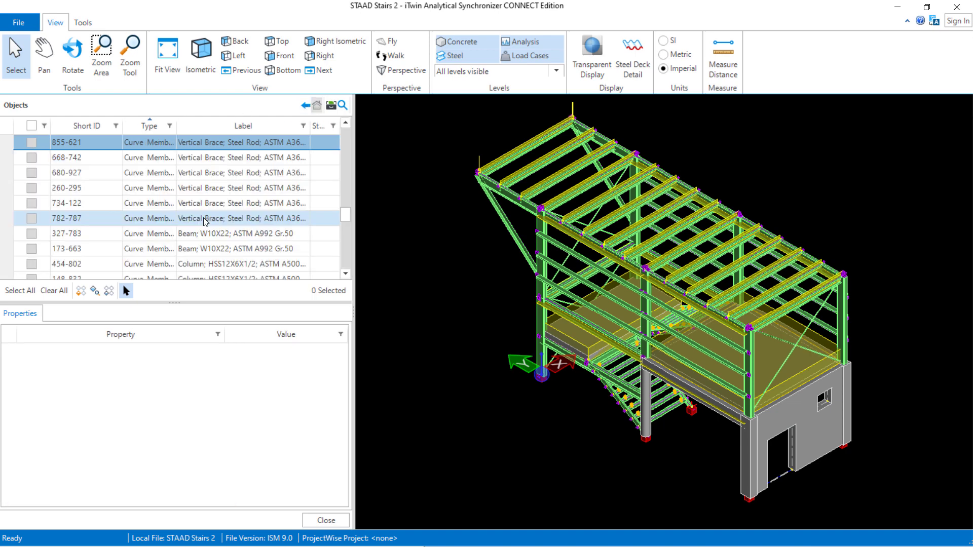